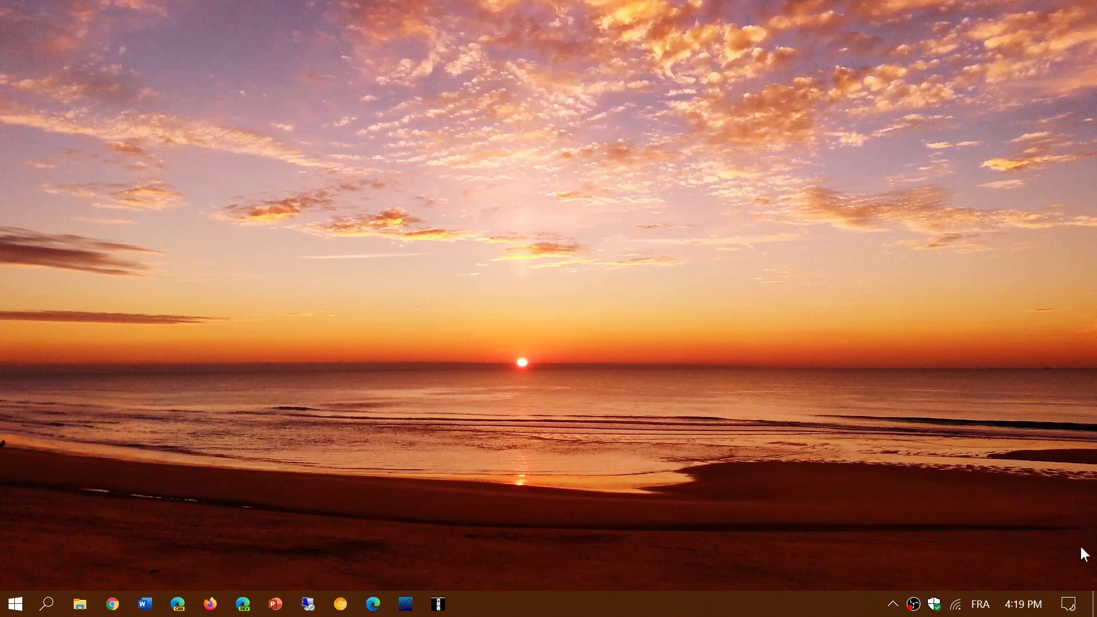
- Run Check for updates under Update & Security and confirm the device is up to date
{"action": "left_click", "coordinate": [1069, 605]}
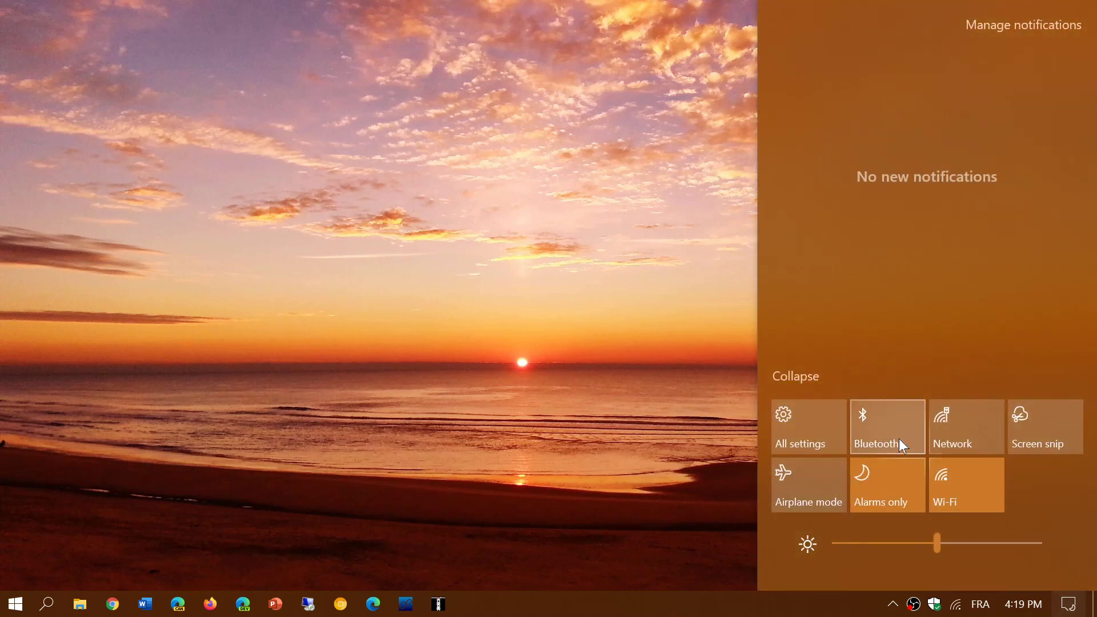
{"action": "left_click", "coordinate": [817, 417]}
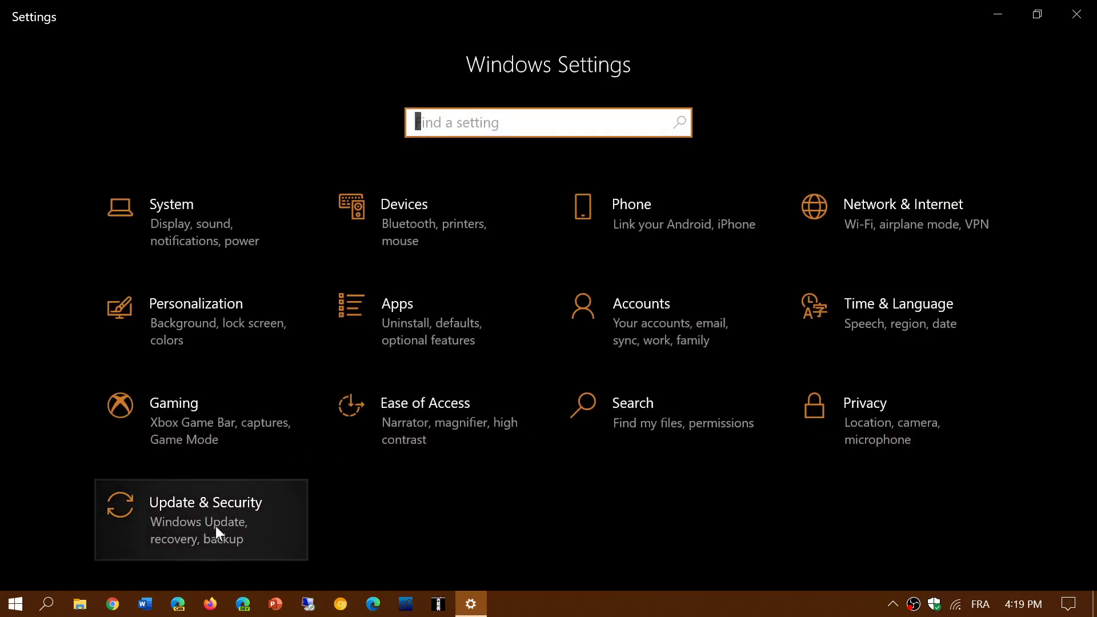
{"action": "left_click", "coordinate": [215, 526]}
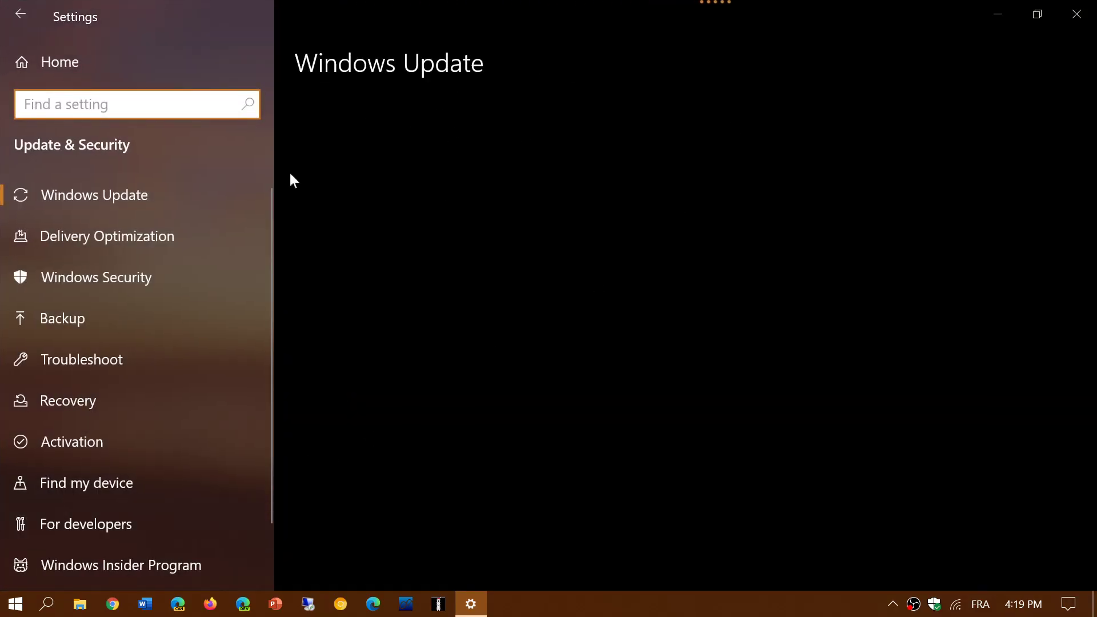
{"action": "left_click", "coordinate": [402, 167]}
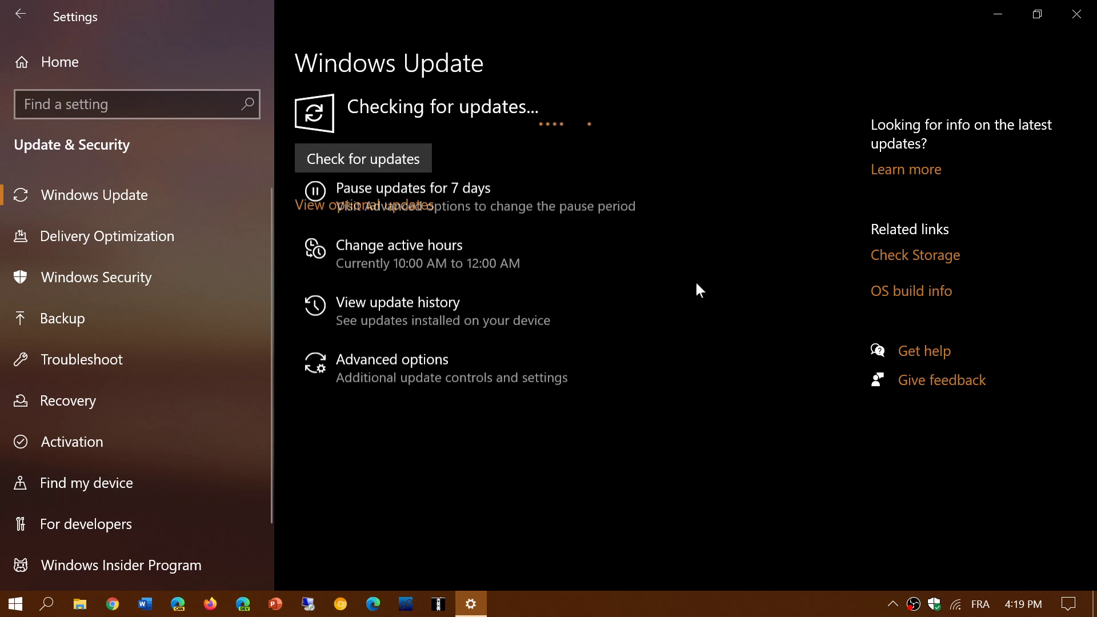
- Close the Settings window
{"action": "left_click", "coordinate": [1077, 14]}
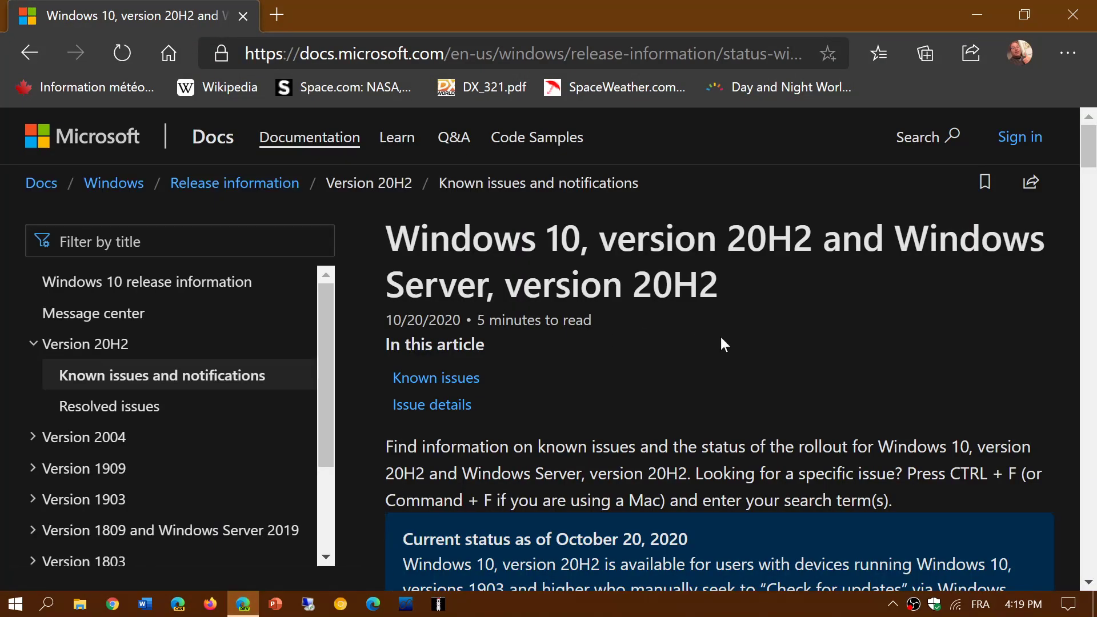
{"action": "scroll", "coordinate": [717, 368], "scroll_direction": "down", "scroll_amount": 3}
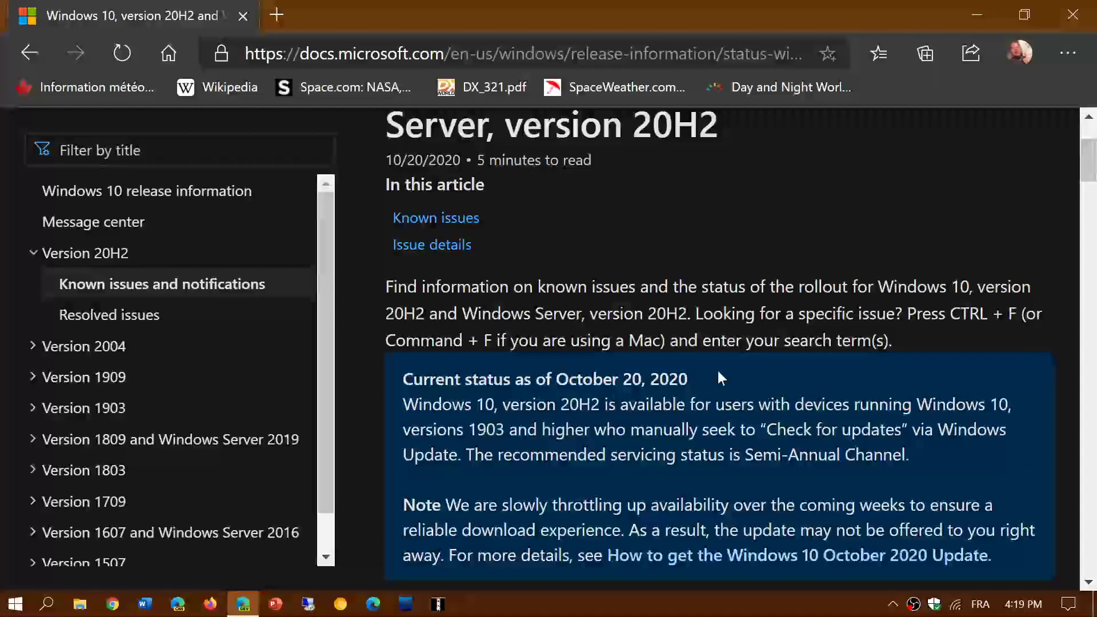
{"action": "scroll", "coordinate": [717, 371], "scroll_direction": "down", "scroll_amount": 2}
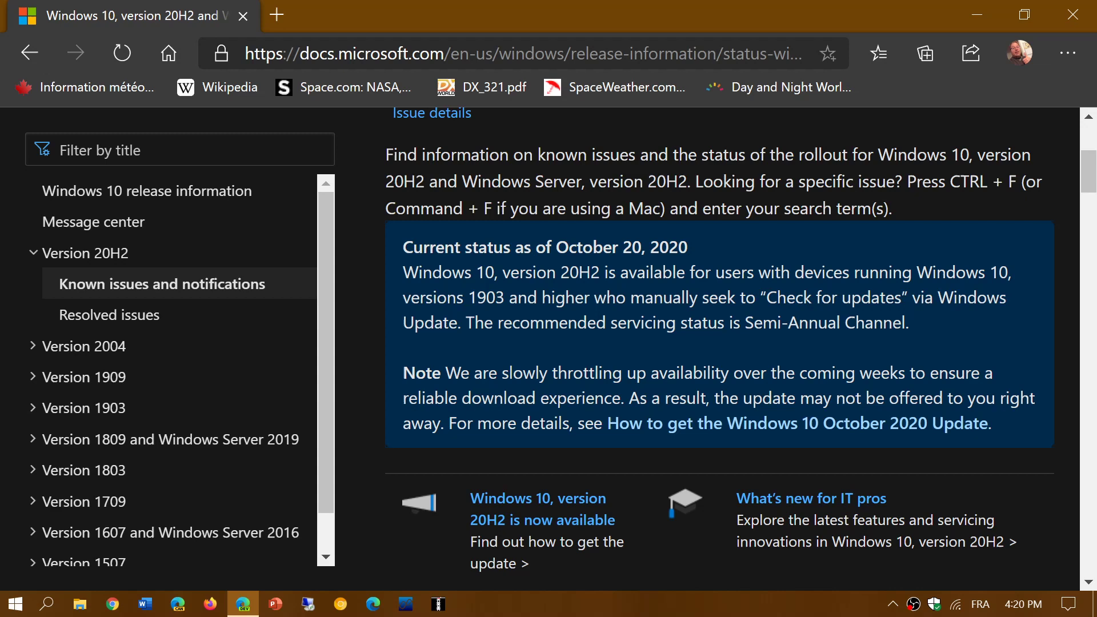
{"action": "scroll", "coordinate": [720, 343], "scroll_direction": "down", "scroll_amount": 1}
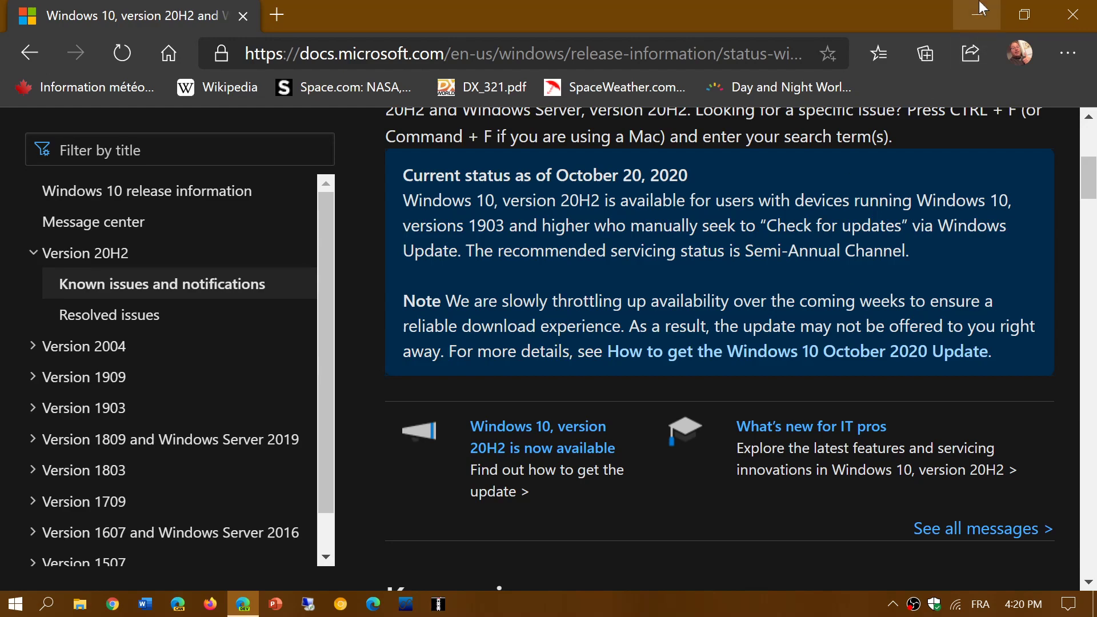
{"action": "left_click", "coordinate": [1074, 15]}
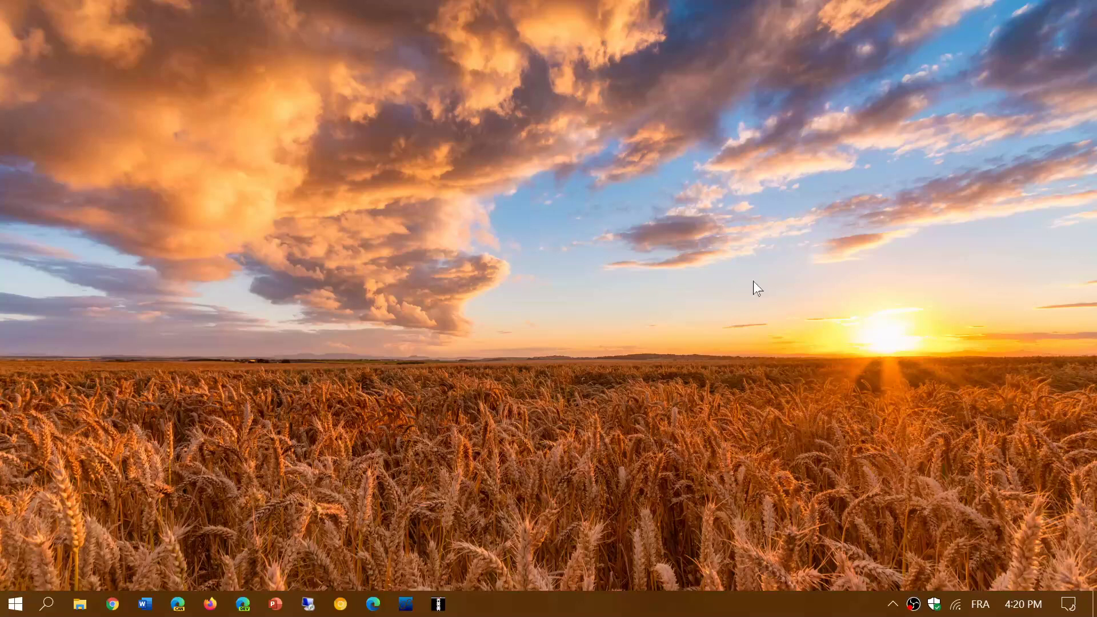